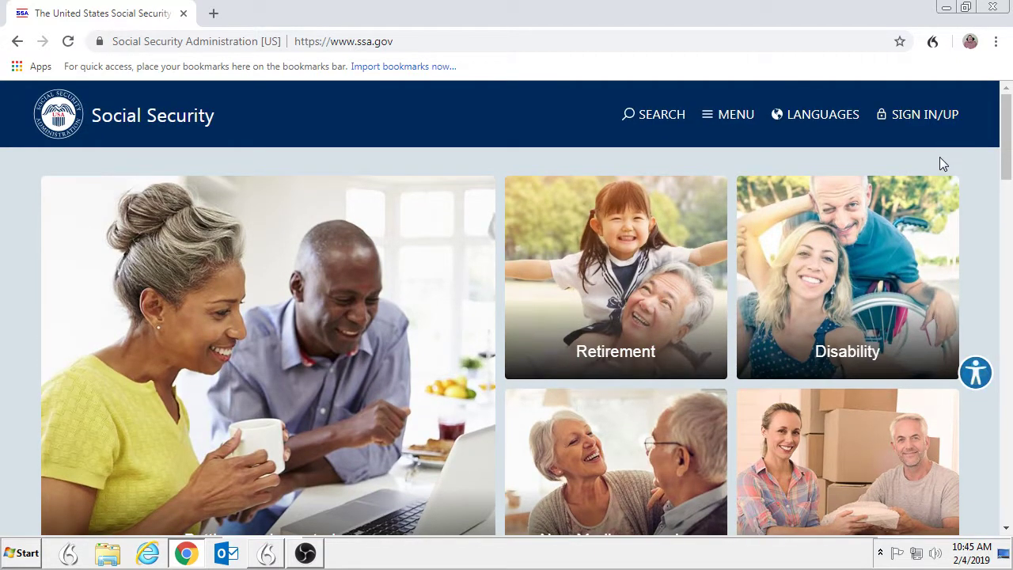
# Go to the ssa.gov SIGN IN/UP page listing the three online service options
pyautogui.click(895, 119)
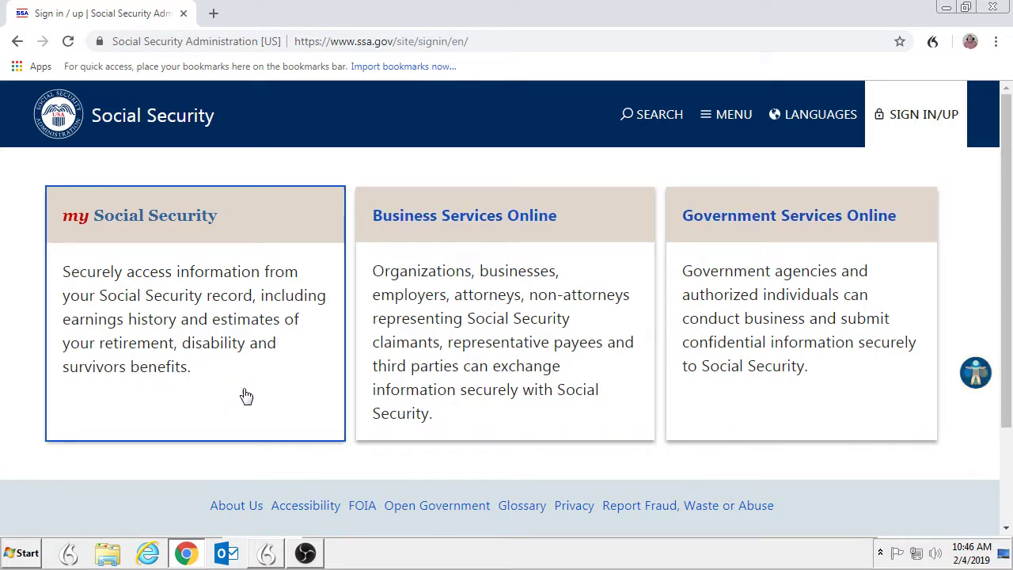
# Choose my Social Security and look over its Sign In or Create an Account page
pyautogui.click(203, 262)
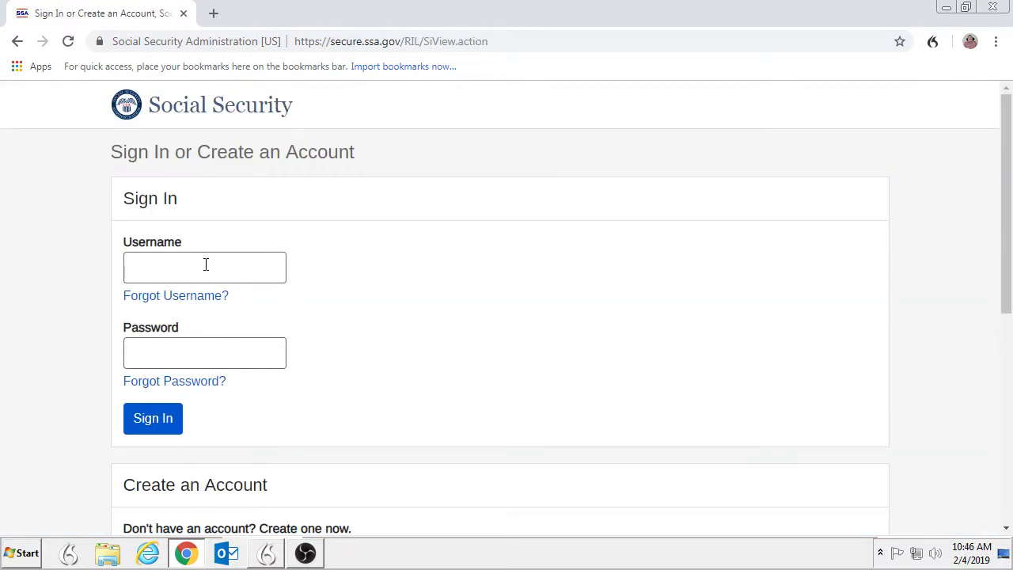
pyautogui.scroll(-1, 201, 256)
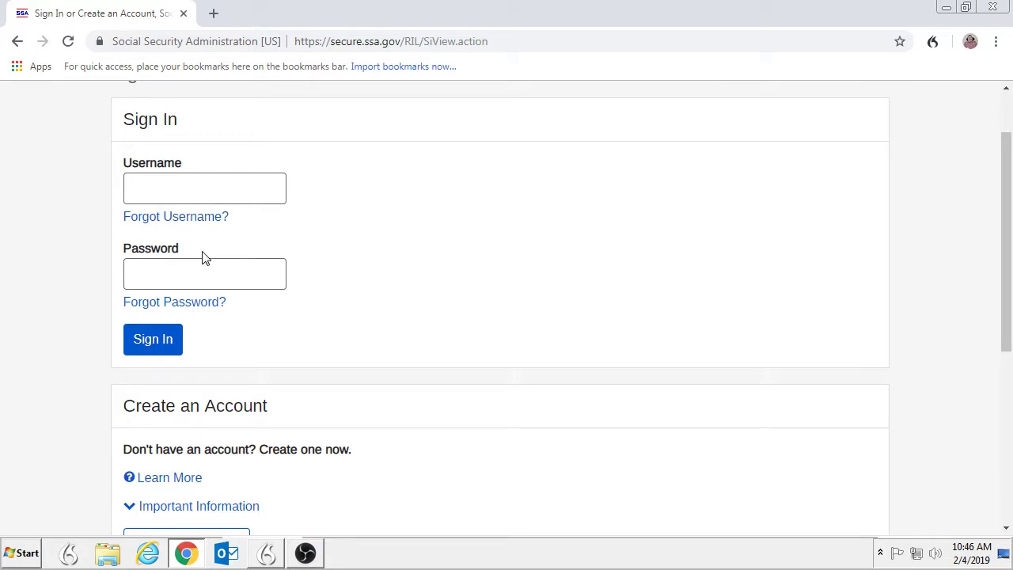
pyautogui.scroll(1, 197, 229)
pyautogui.scroll(-3, 206, 226)
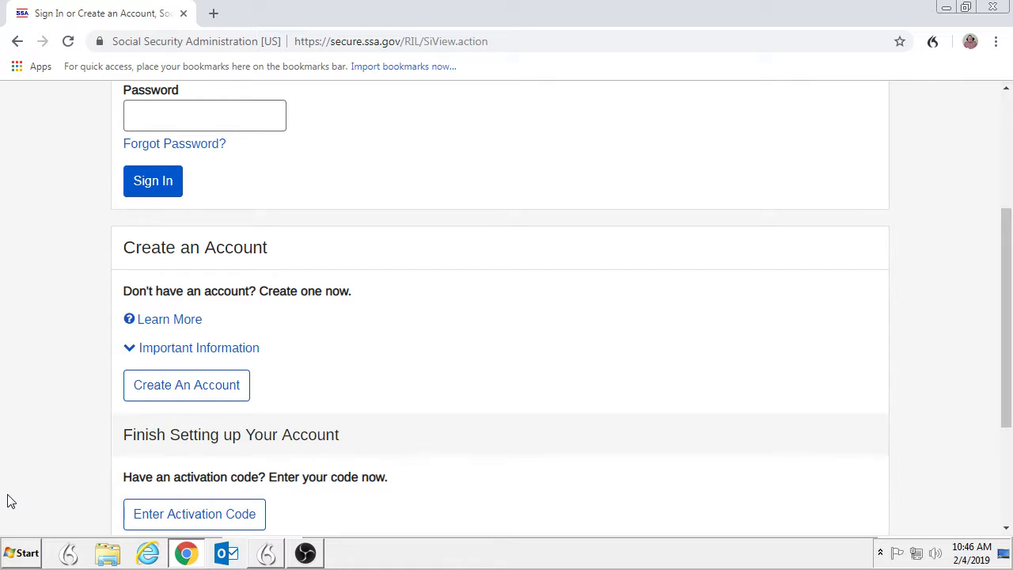
pyautogui.scroll(1, 431, 304)
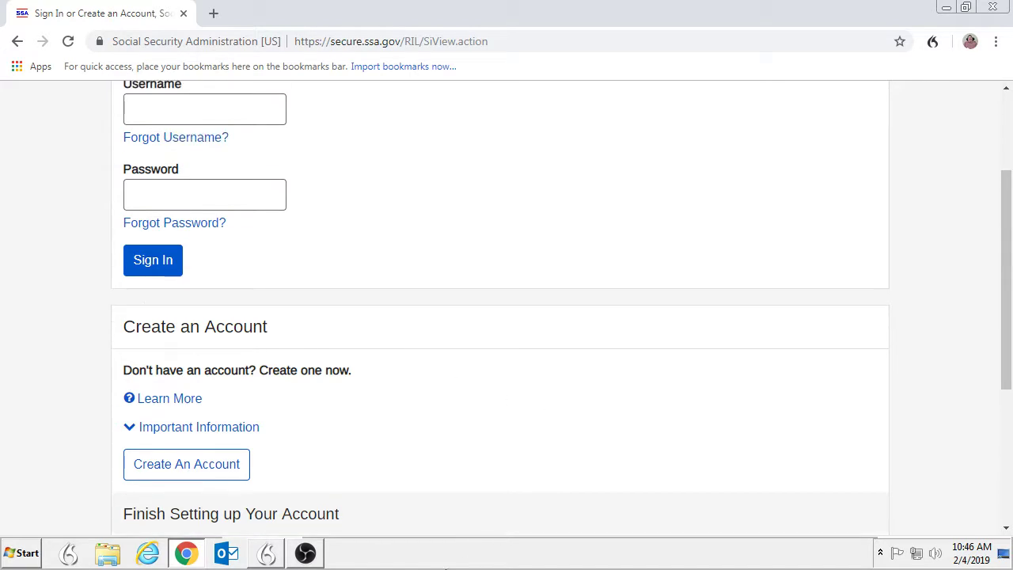
pyautogui.scroll(2, 220, 202)
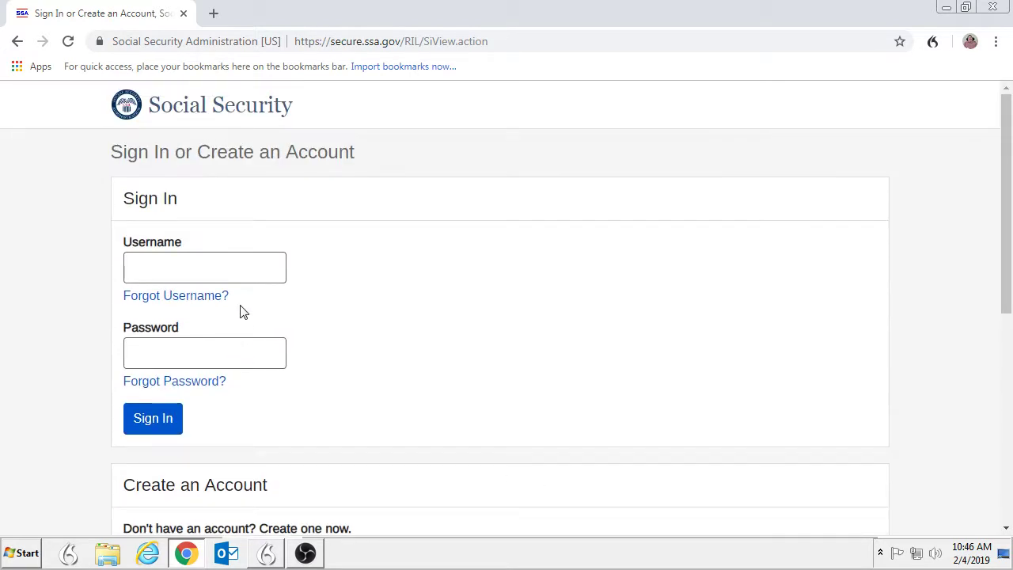
# Enter the account username and password, correcting a mistyped password character
pyautogui.click(184, 260)
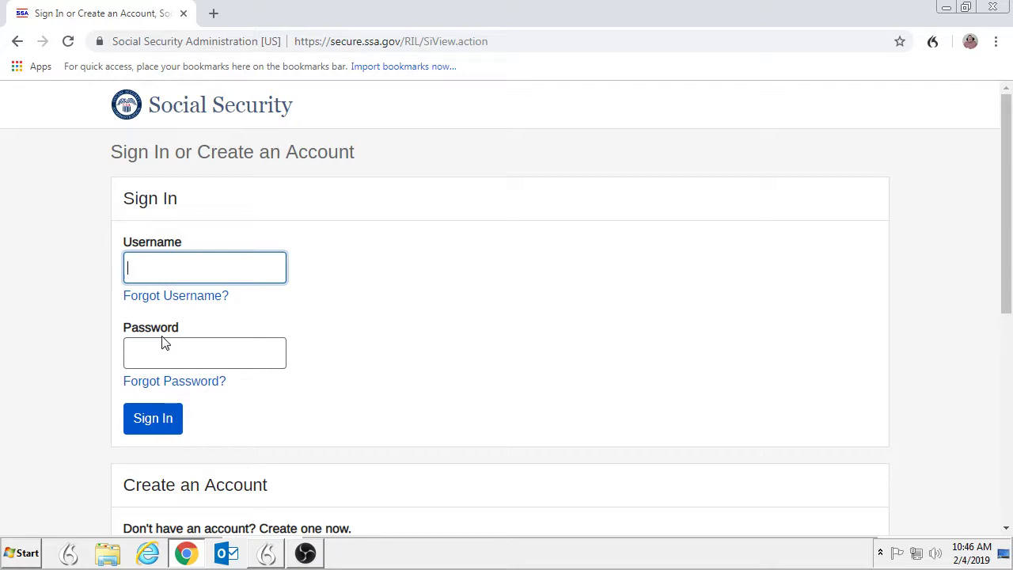
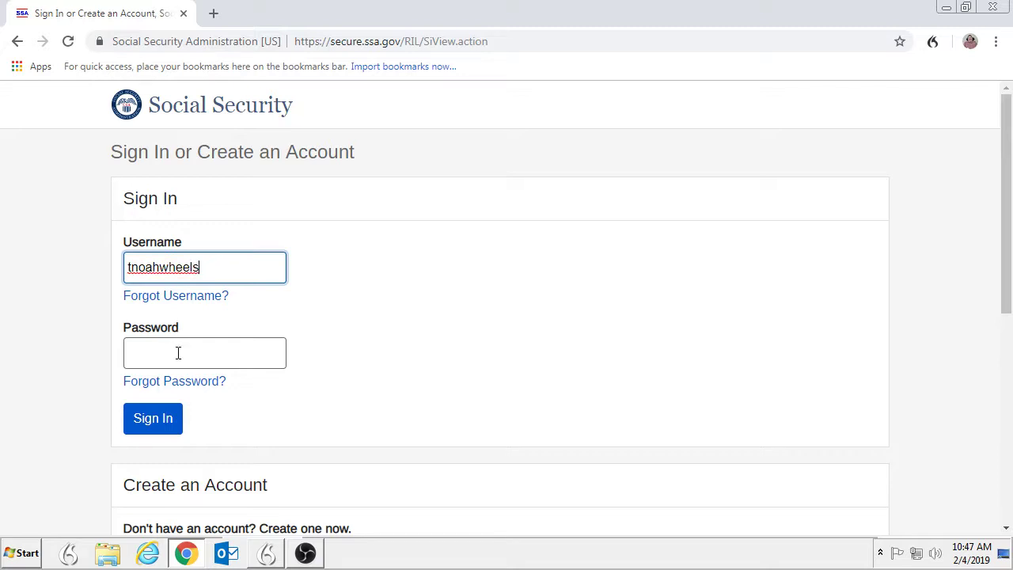
pyautogui.click(191, 349)
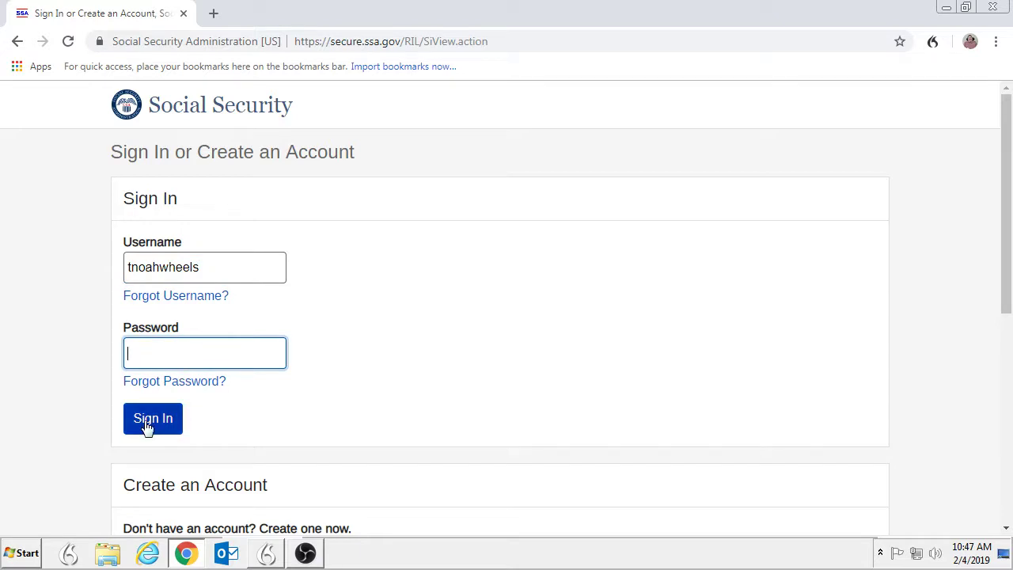
pyautogui.write('••••••••••')
pyautogui.press('BackSpace')
pyautogui.write('•••')
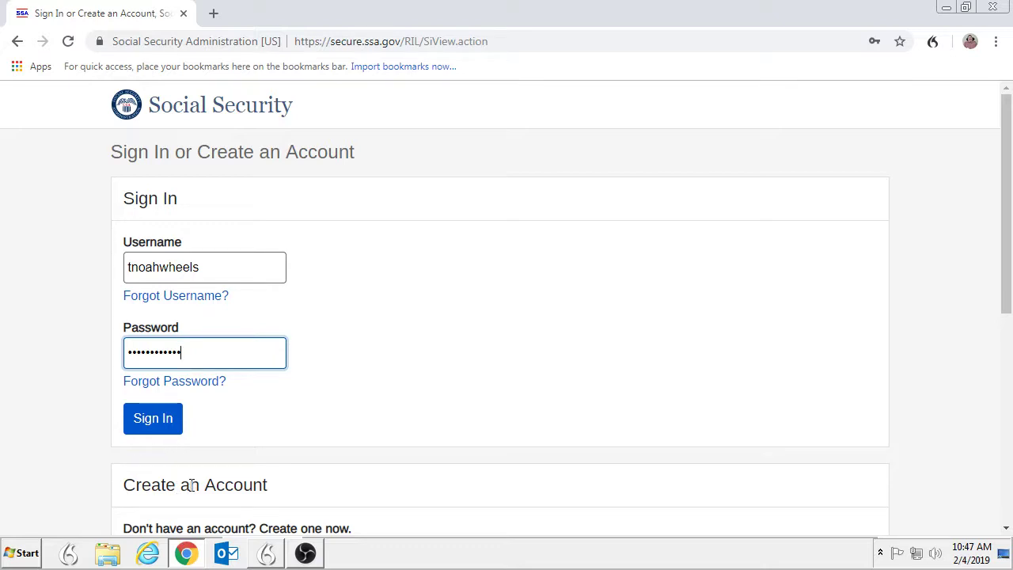
# Sign in, confirm the phone number on file is correct, and request a texted security code
pyautogui.click(149, 422)
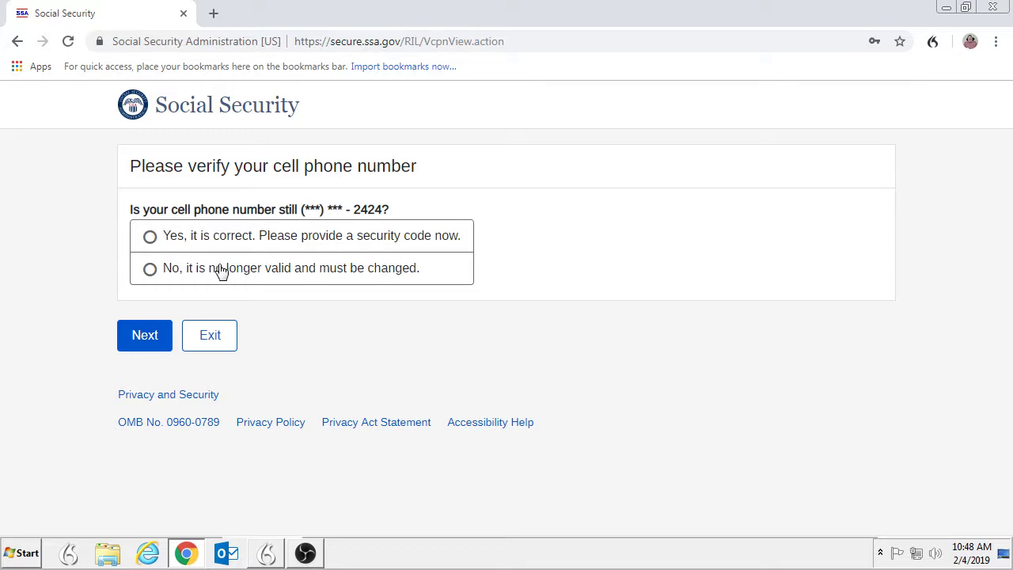
pyautogui.click(173, 246)
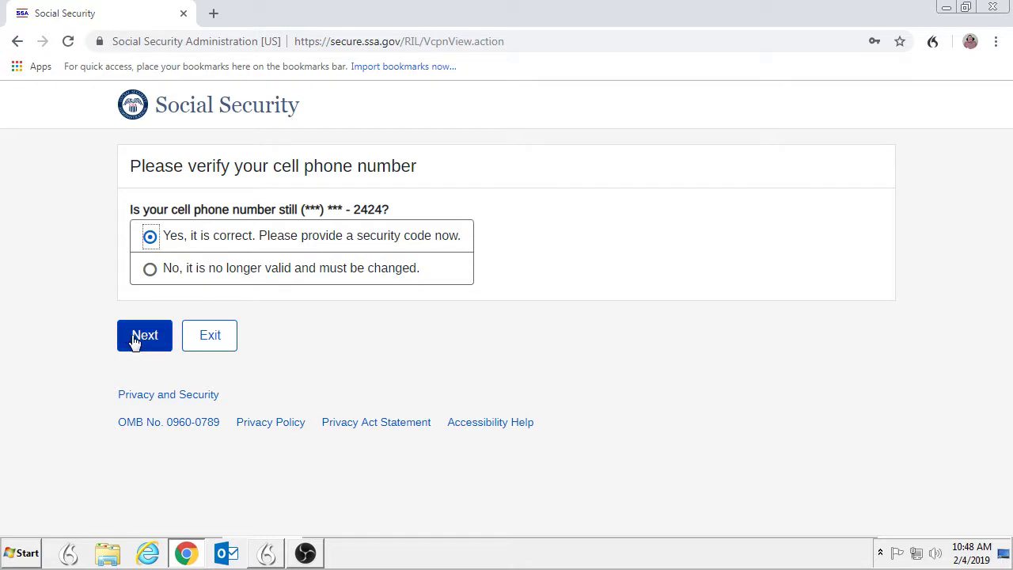
pyautogui.click(135, 341)
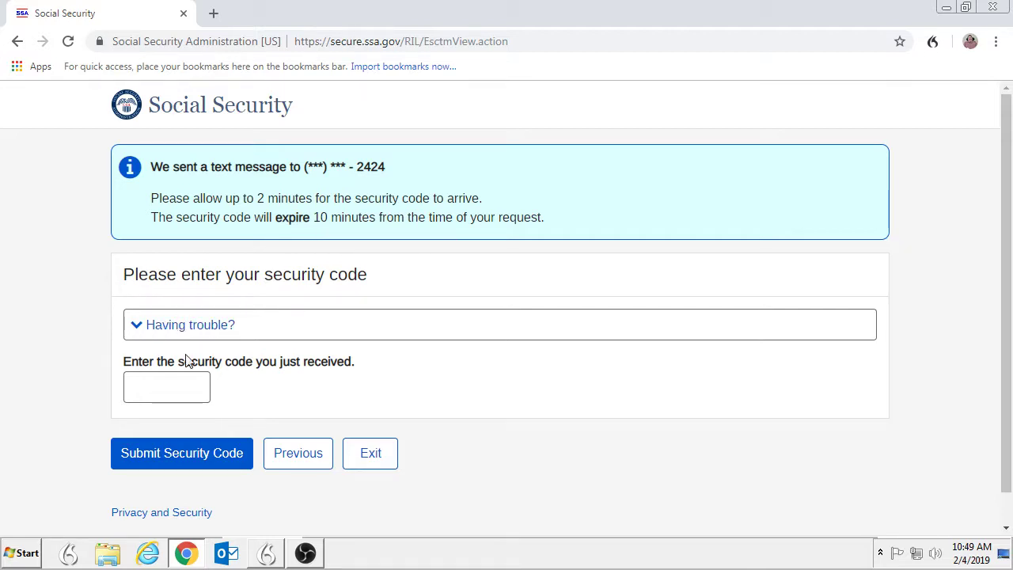
# Type the texted security code into the verification field
pyautogui.click(158, 374)
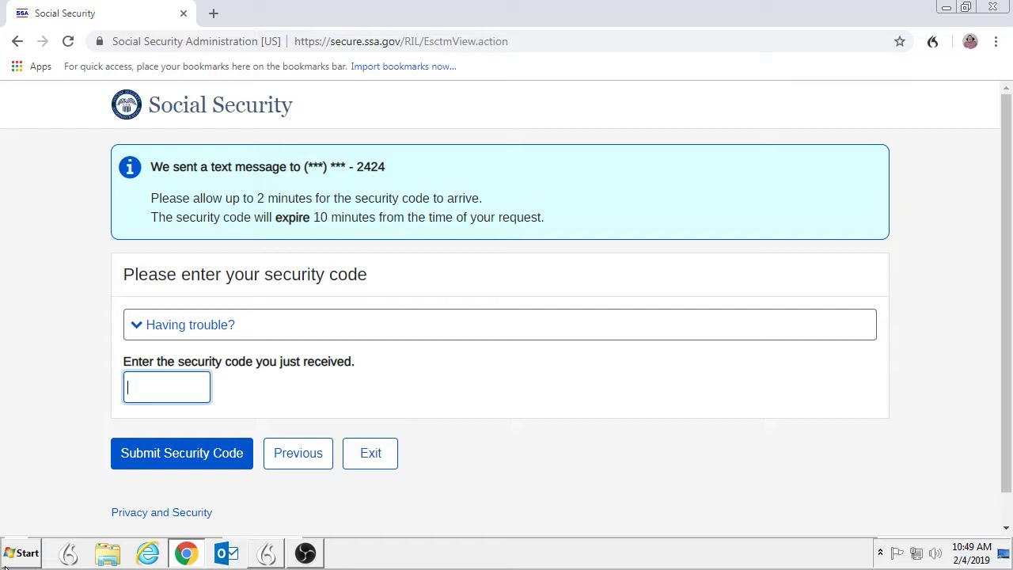
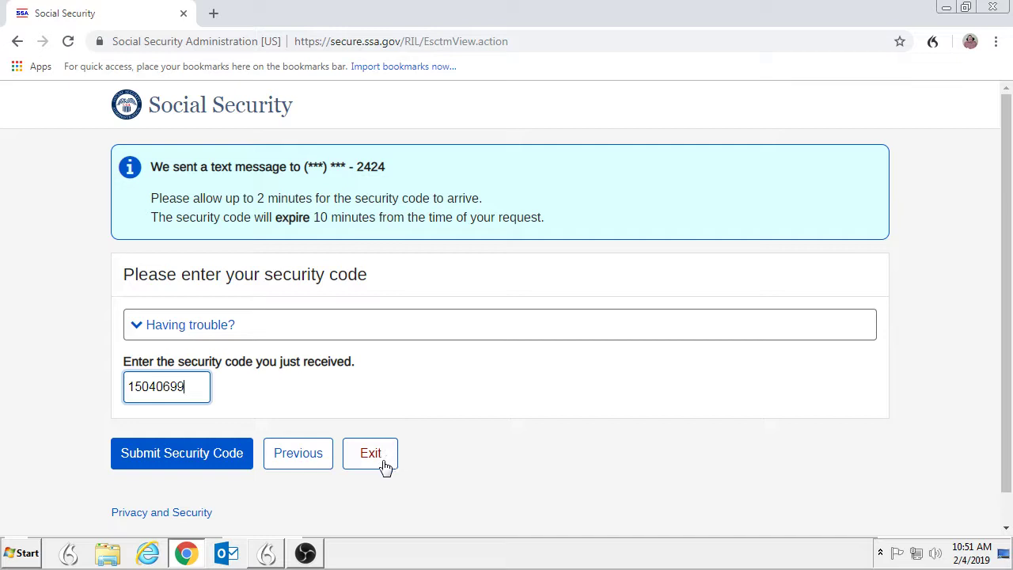
# Submit the security code, read through the Terms of Service, and tick 'I agree'
pyautogui.click(148, 459)
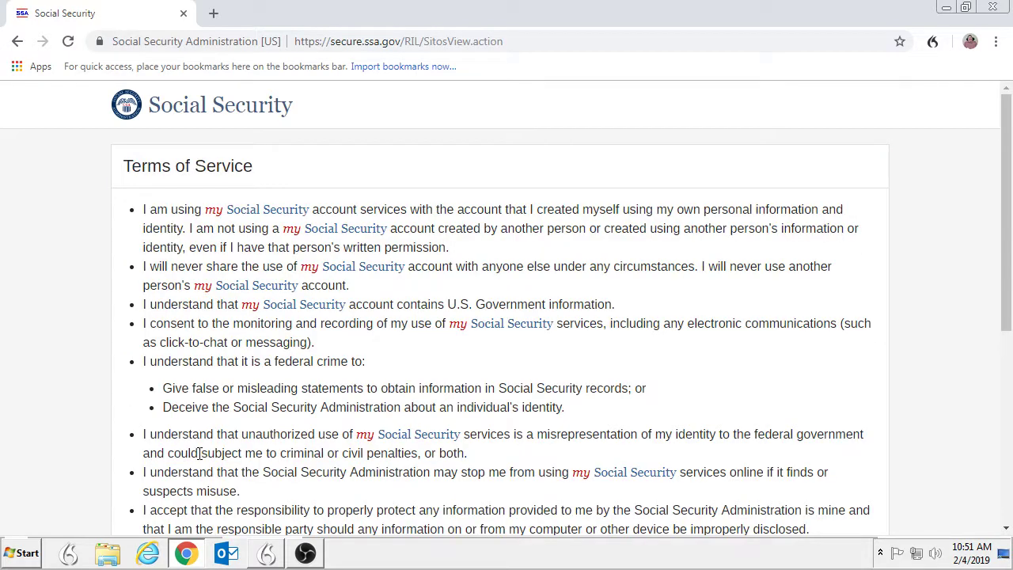
pyautogui.scroll(-4, 221, 455)
pyautogui.scroll(4, 572, 377)
pyautogui.scroll(-1, 33, 528)
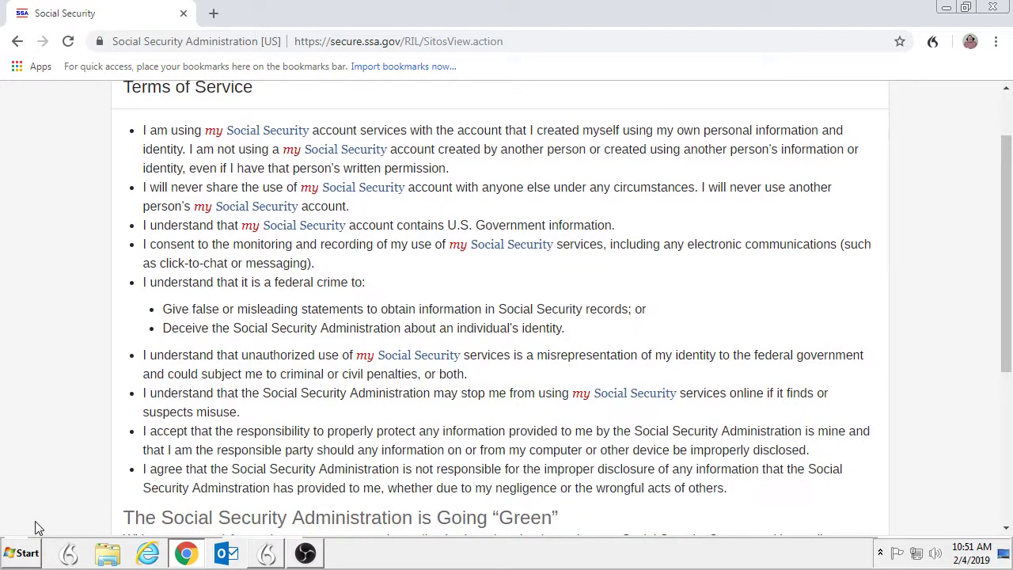
pyautogui.scroll(-3, 6, 419)
pyautogui.scroll(1, 39, 385)
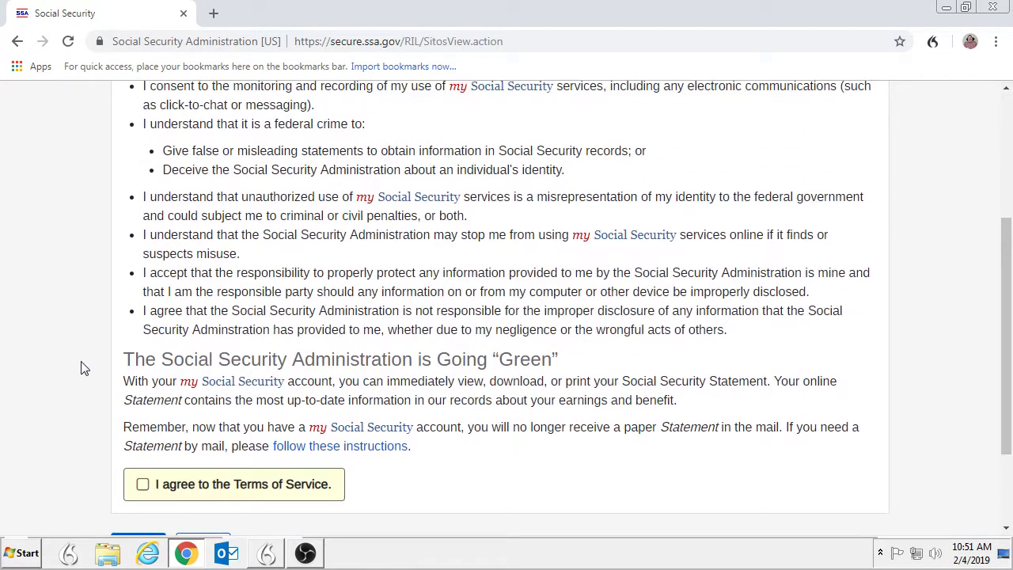
pyautogui.scroll(-2, 93, 461)
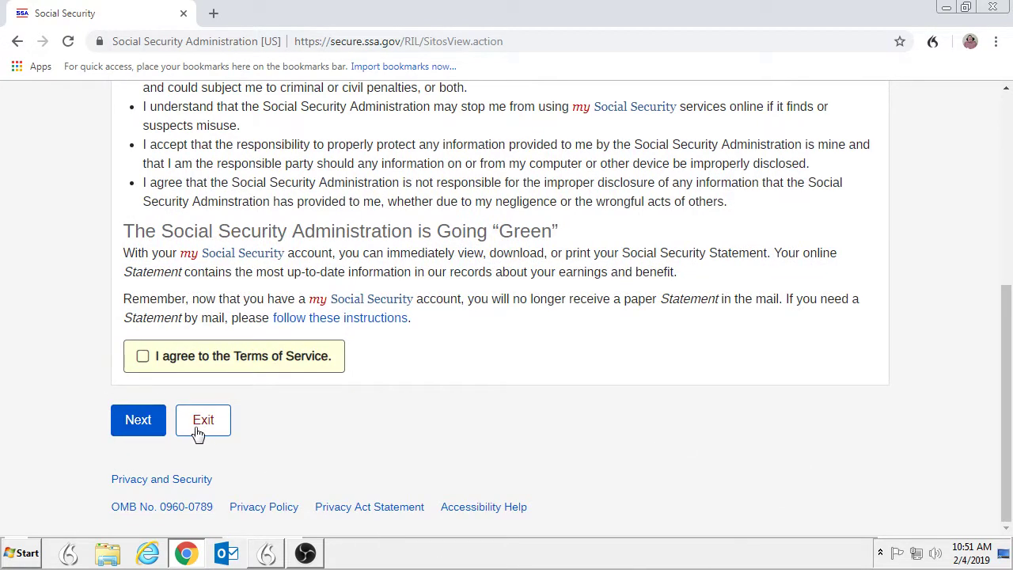
pyautogui.click(141, 359)
# Continue to the Overview and scroll to Benefits & Payments showing the $946.00 March 1, 2019 payment
pyautogui.click(127, 421)
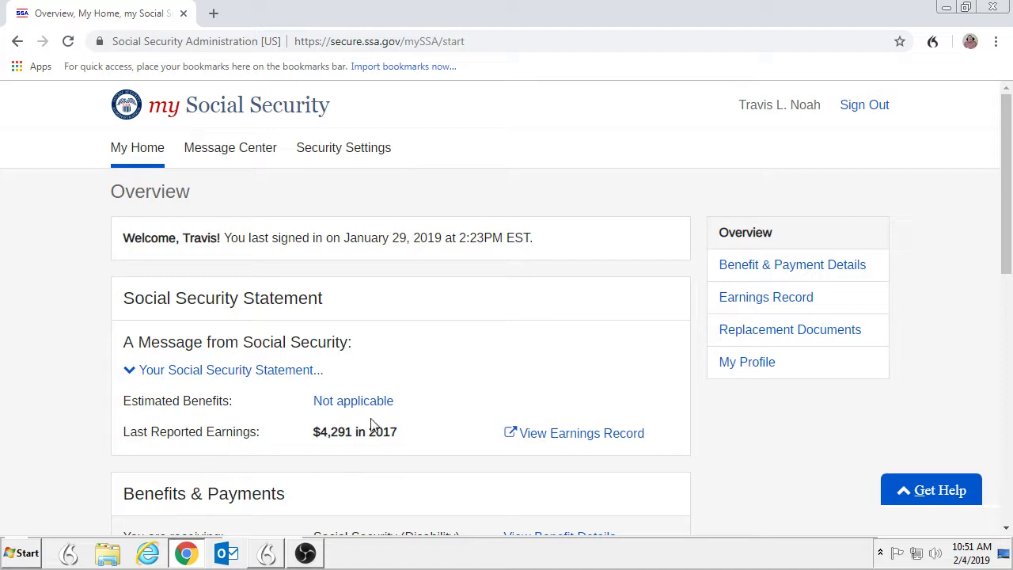
pyautogui.scroll(-1, 362, 389)
pyautogui.scroll(1, 361, 392)
pyautogui.scroll(-2, 486, 478)
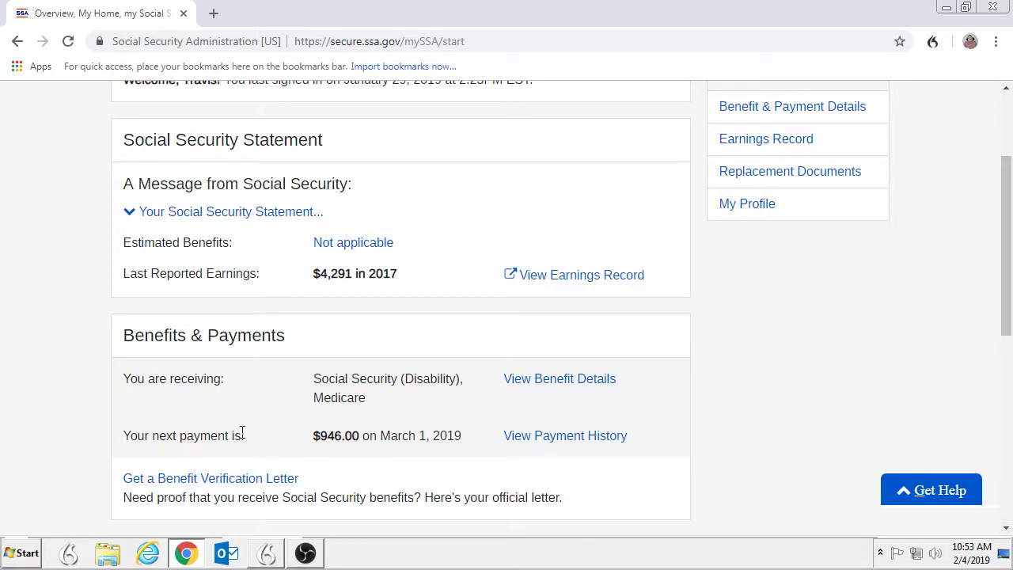
pyautogui.scroll(-1, 288, 484)
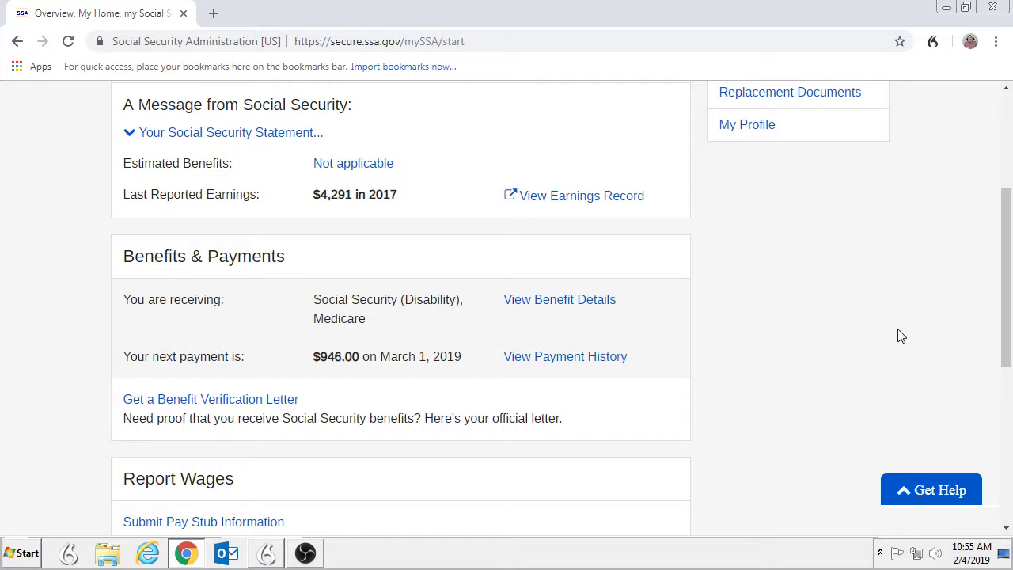
pyautogui.click(228, 404)
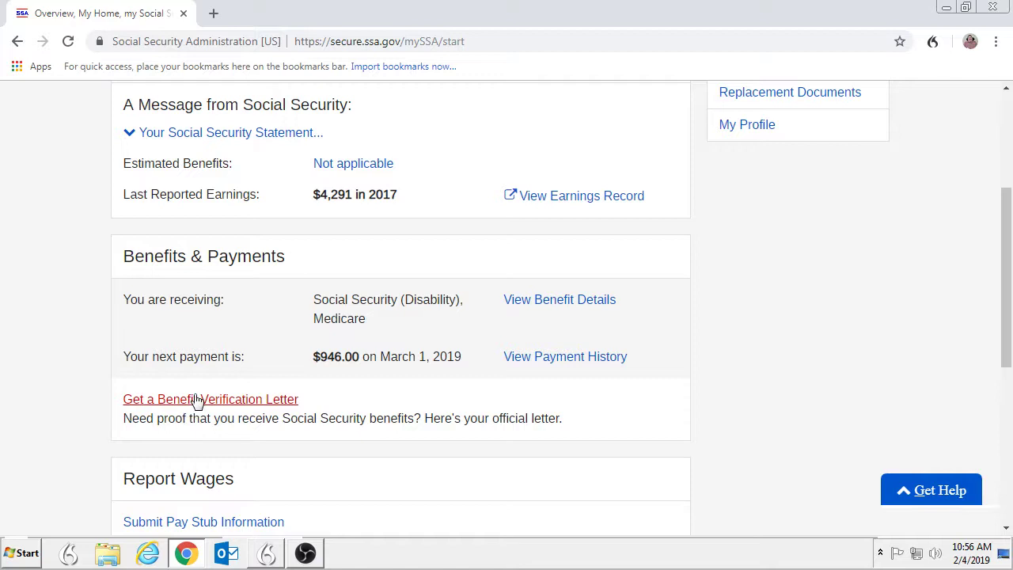
pyautogui.scroll(-1, 143, 415)
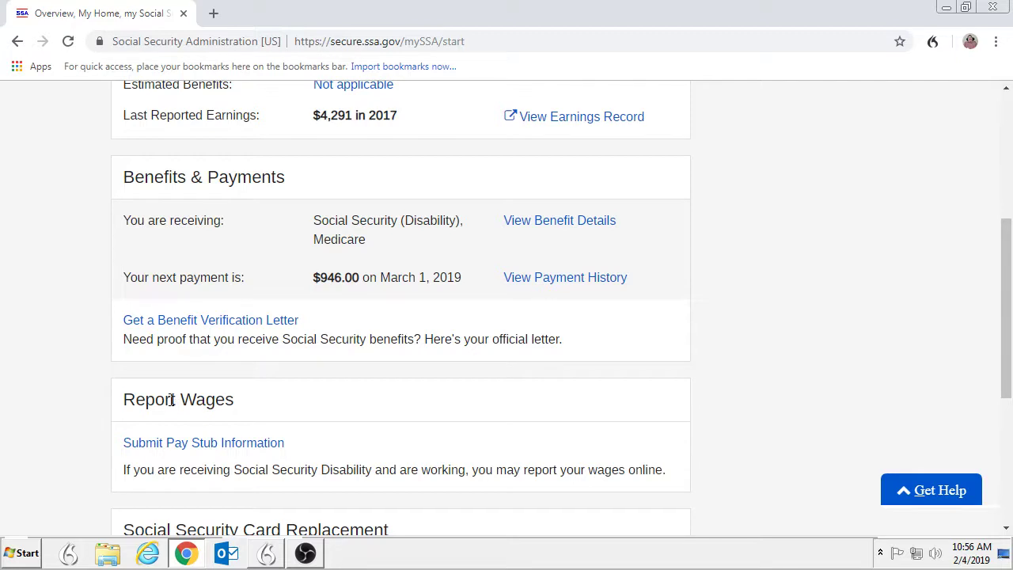
pyautogui.scroll(-1, 177, 405)
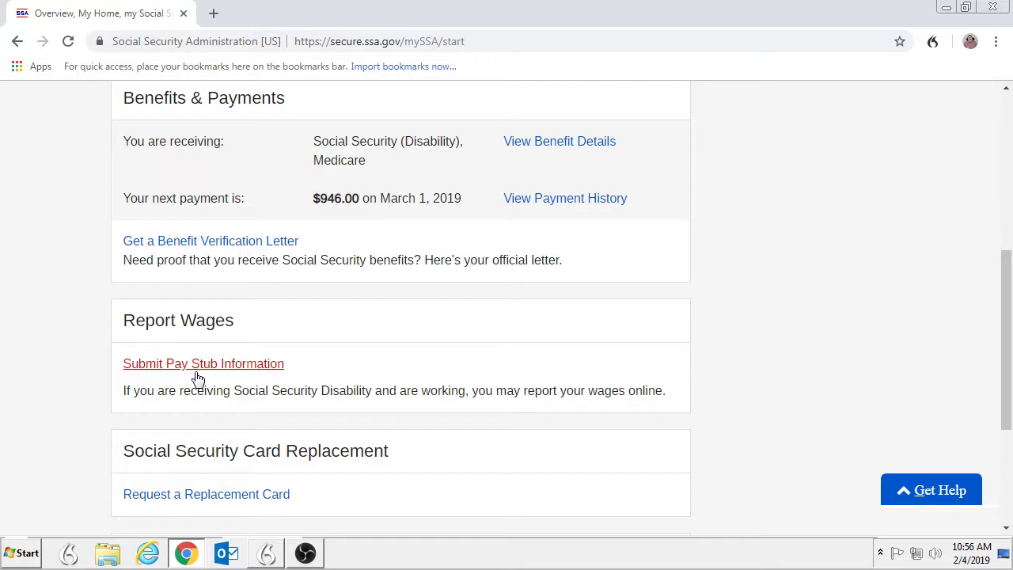
# Start Submit Pay Stub Information and pick HOPE COMMUNITY RESOURCES INC as the employer
pyautogui.click(200, 370)
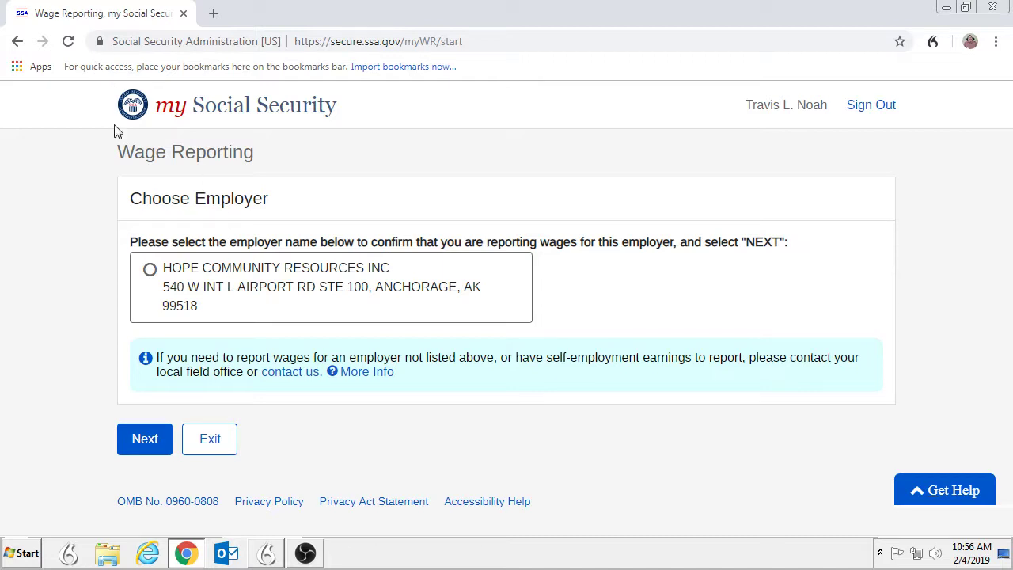
pyautogui.click(150, 269)
pyautogui.click(156, 448)
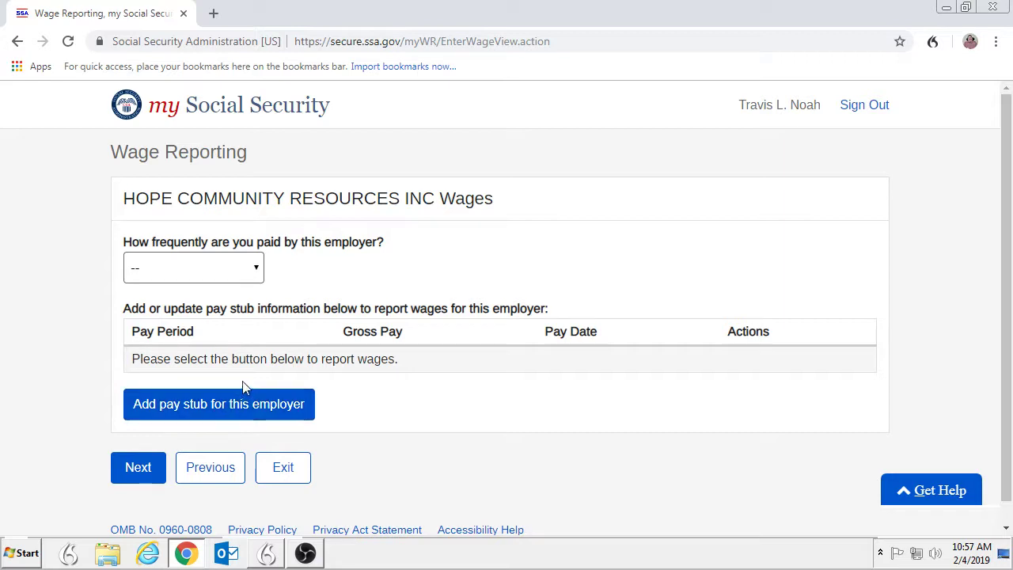
# Set pay frequency to Twice Each Month and begin adding a pay stub for this employer
pyautogui.click(253, 267)
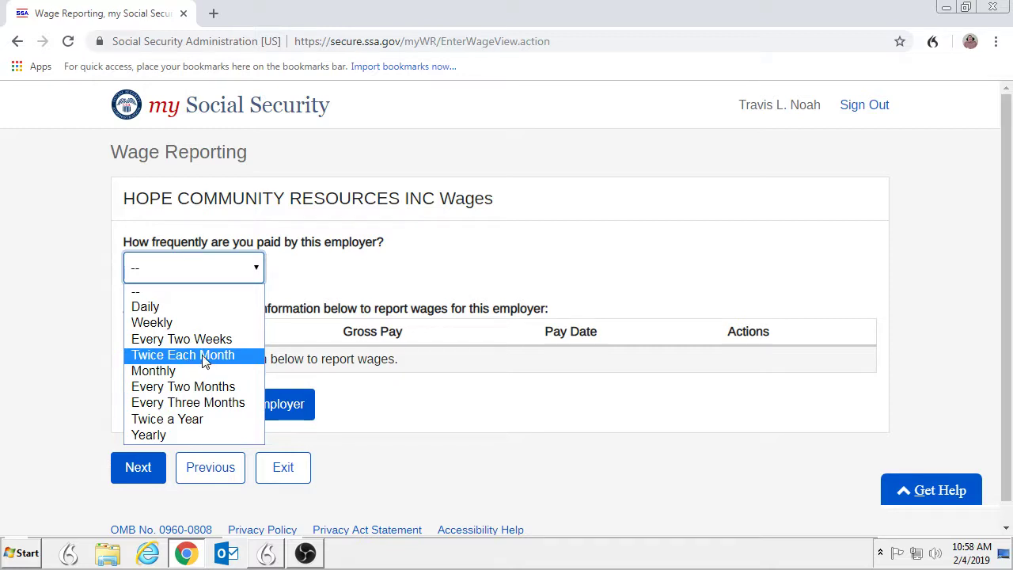
pyautogui.click(203, 355)
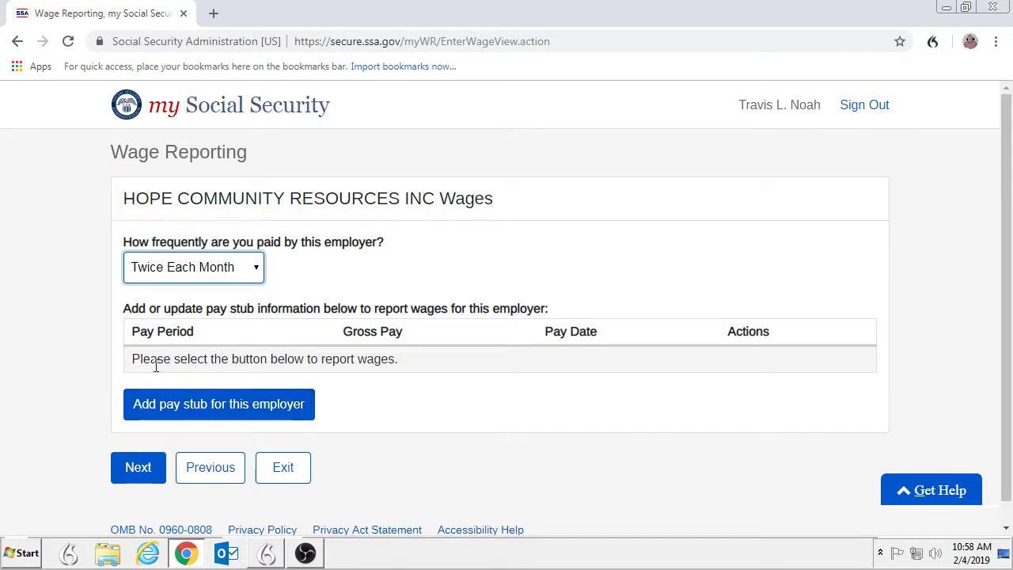
pyautogui.click(265, 413)
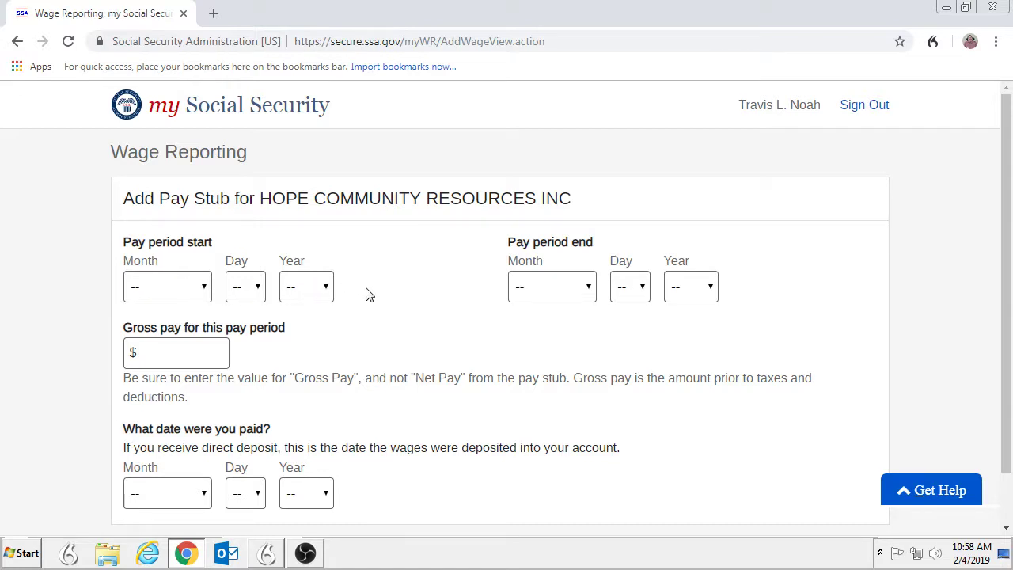
# Check the Month, Day and Year choices for pay period start, leaving all three blank
pyautogui.click(207, 295)
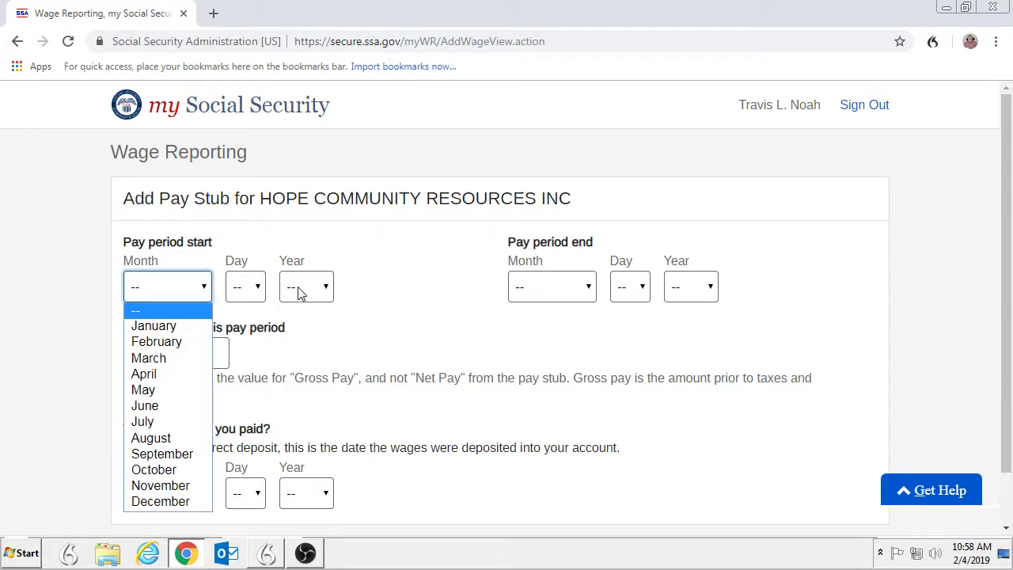
pyautogui.click(260, 290)
pyautogui.click(256, 290)
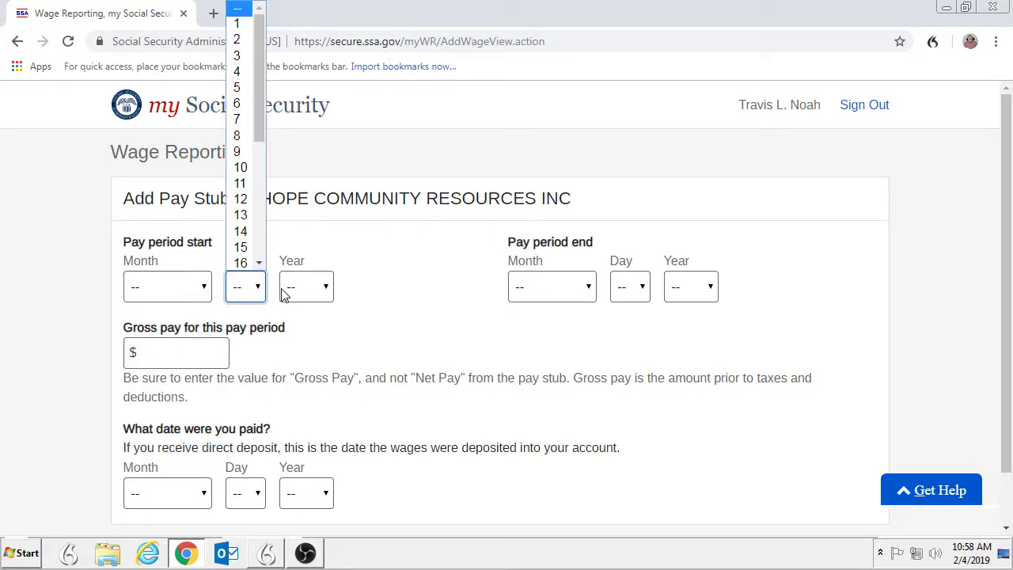
pyautogui.click(329, 287)
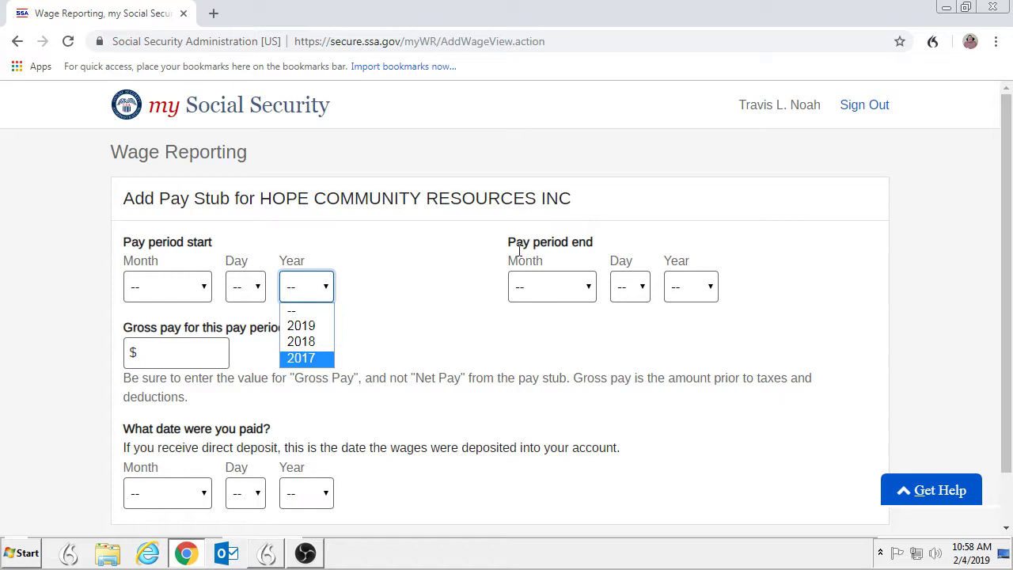
pyautogui.press('Home')
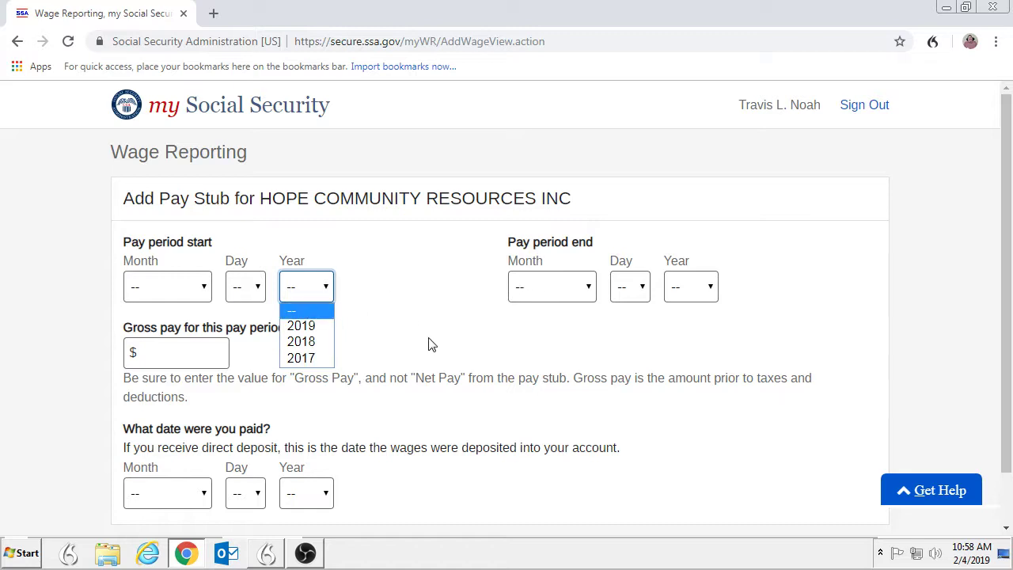
pyautogui.click(431, 340)
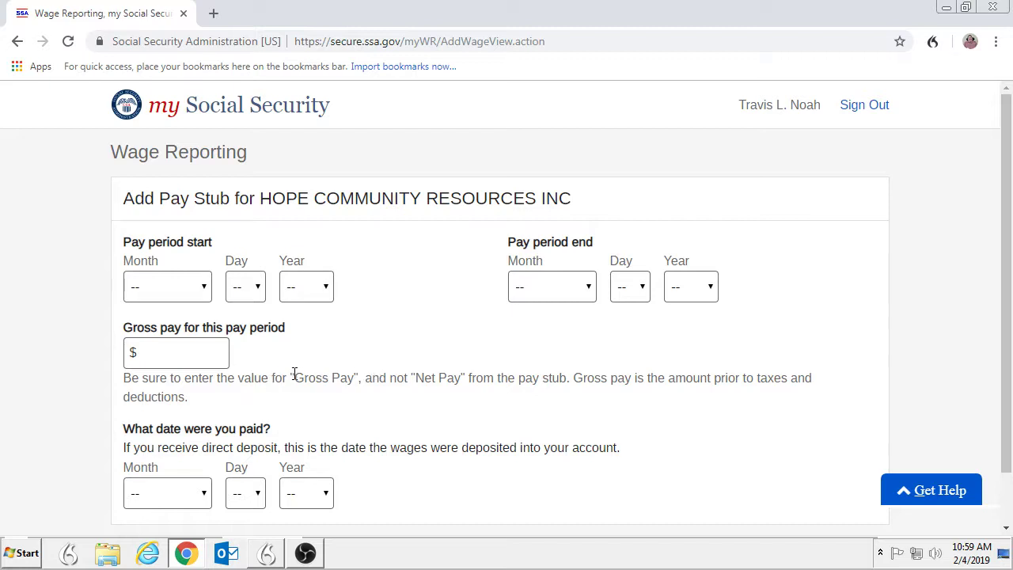
pyautogui.moveTo(296, 378); pyautogui.dragTo(358, 380)
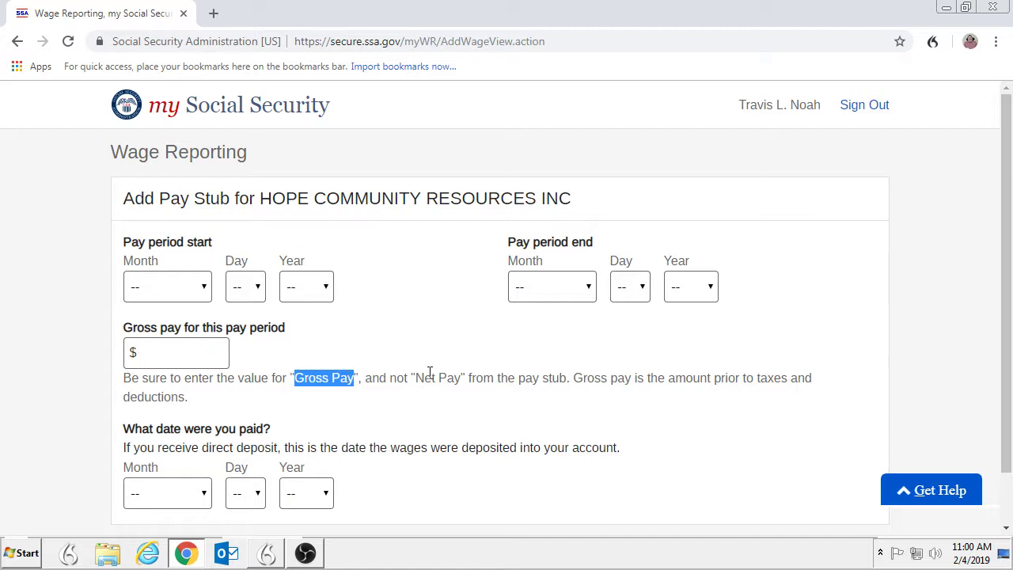
pyautogui.click(178, 473)
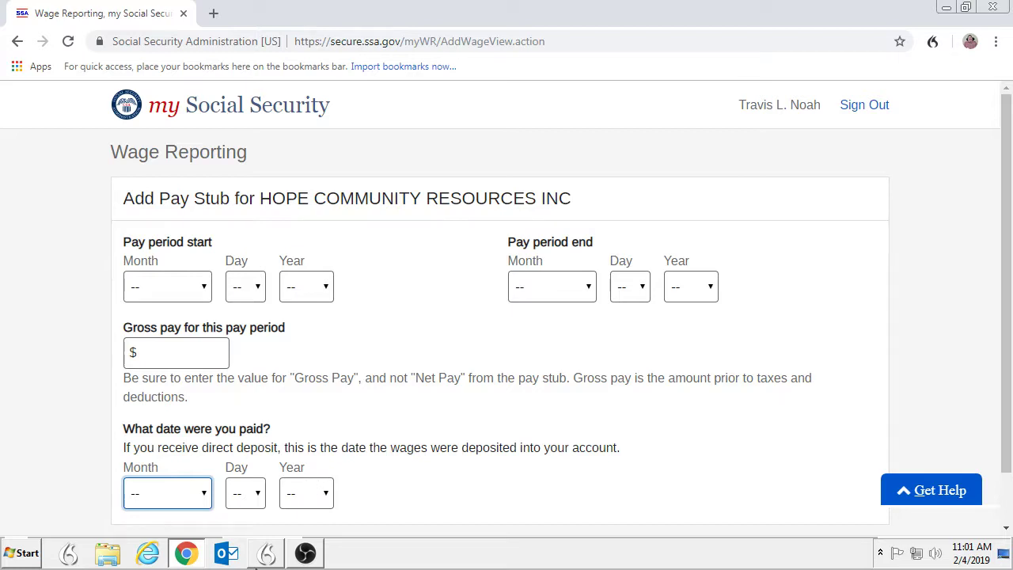
pyautogui.scroll(-1, 404, 491)
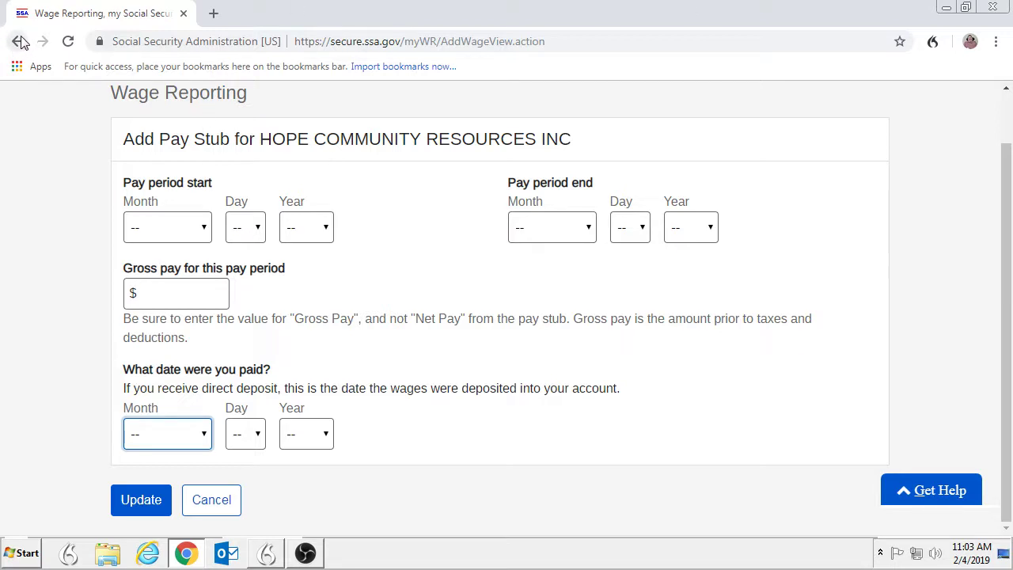
# Discard the unsaved Add Pay Stub form and go back to the account Overview page
pyautogui.click(19, 41)
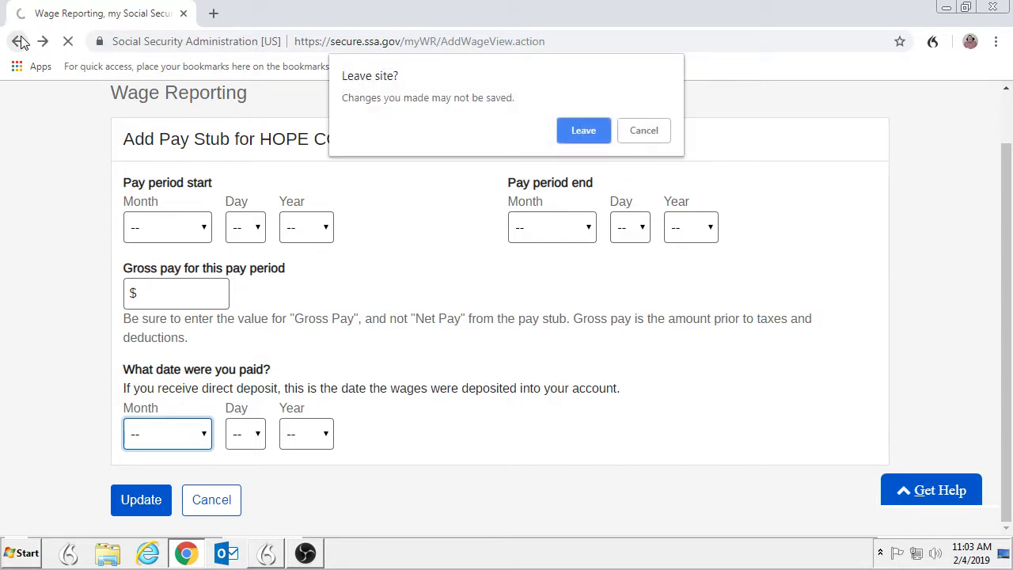
pyautogui.click(578, 130)
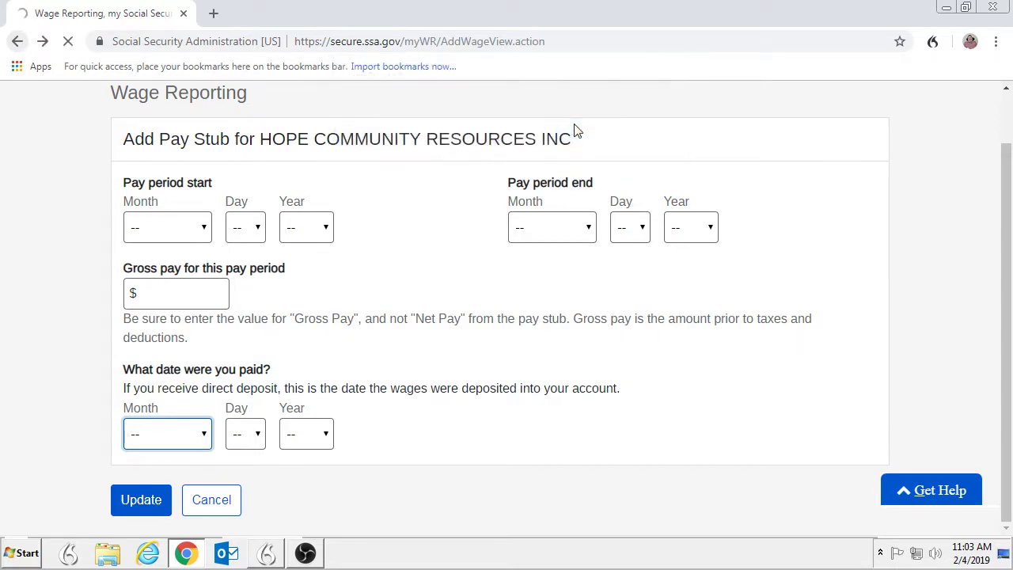
pyautogui.click(23, 45)
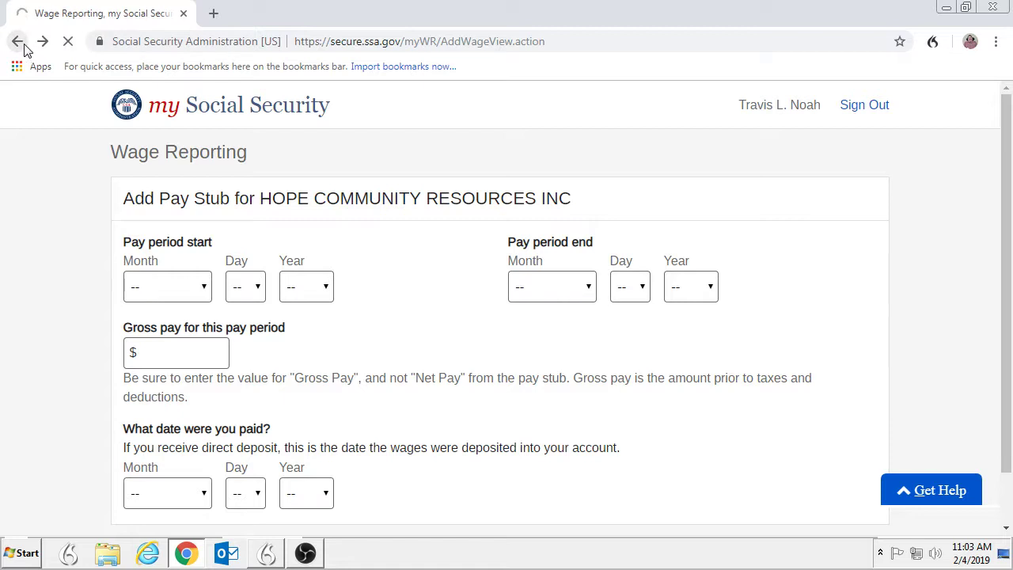
pyautogui.click(23, 46)
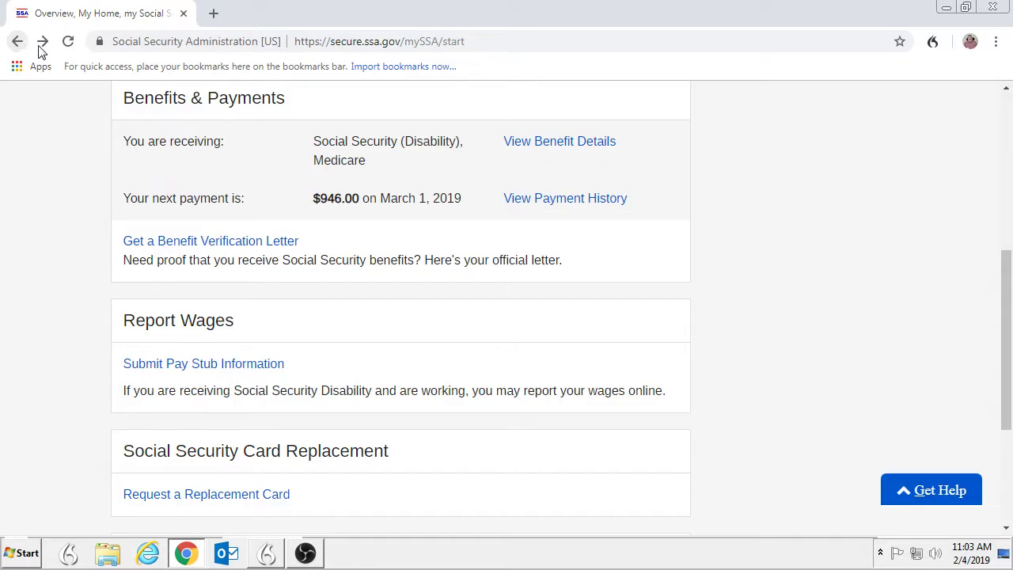
pyautogui.scroll(5, 201, 107)
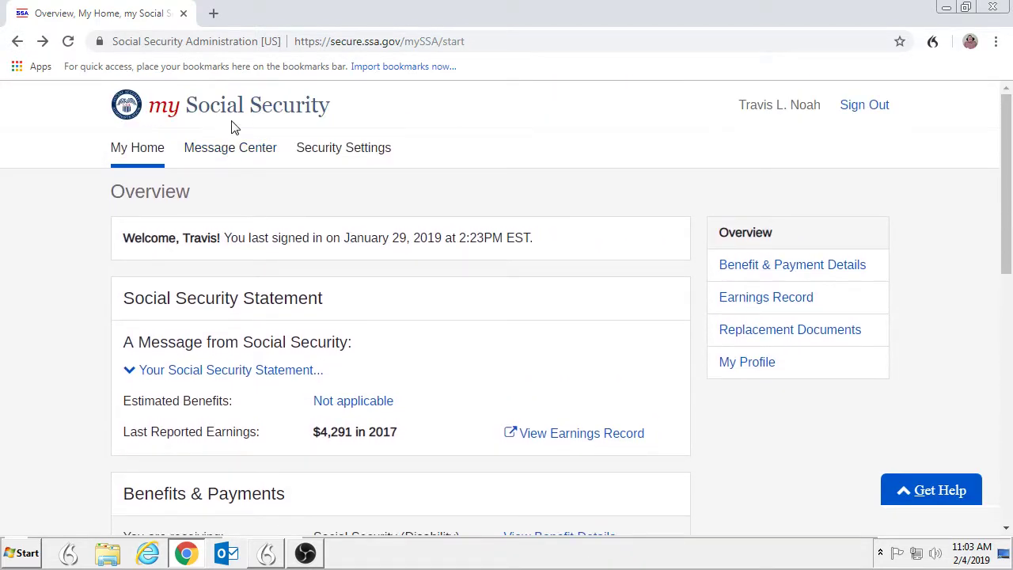
# Open the Message Center inbox with the wage report receipts and 12/20/2018 chat transcript
pyautogui.click(263, 155)
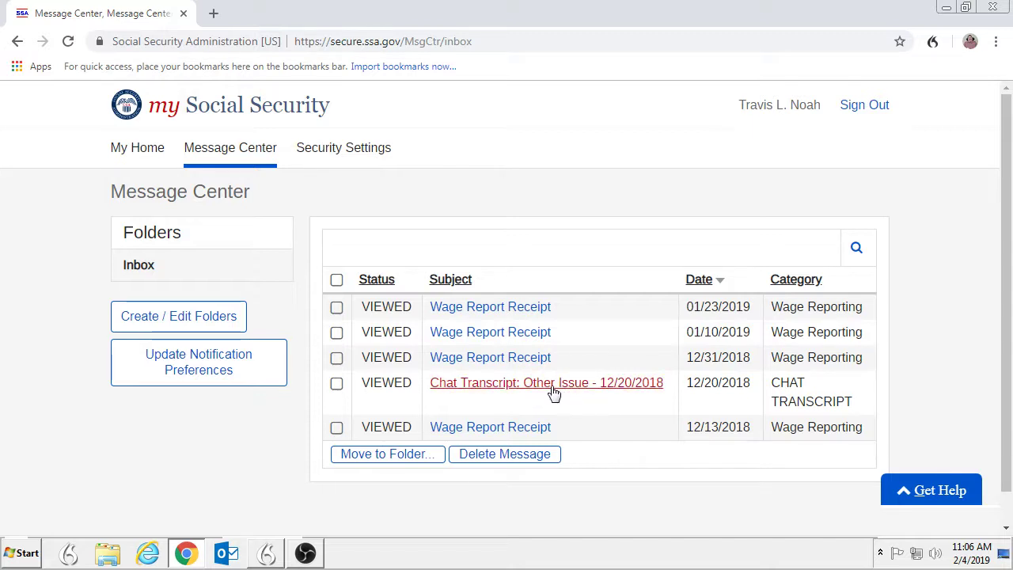
# Open the 12/20/2018 chat transcript, then leave it for the account Overview page
pyautogui.click(552, 391)
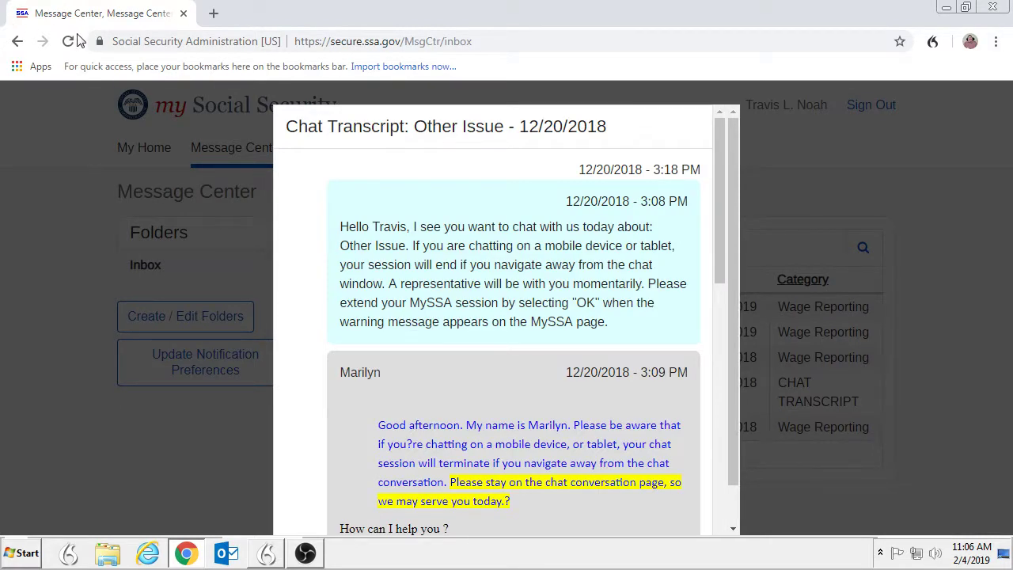
pyautogui.click(17, 41)
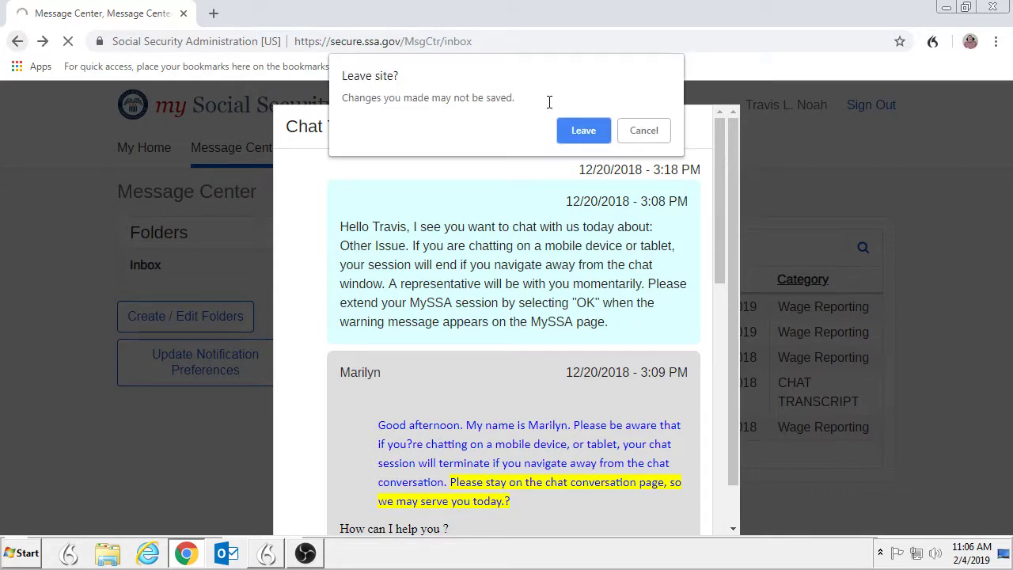
pyautogui.click(583, 132)
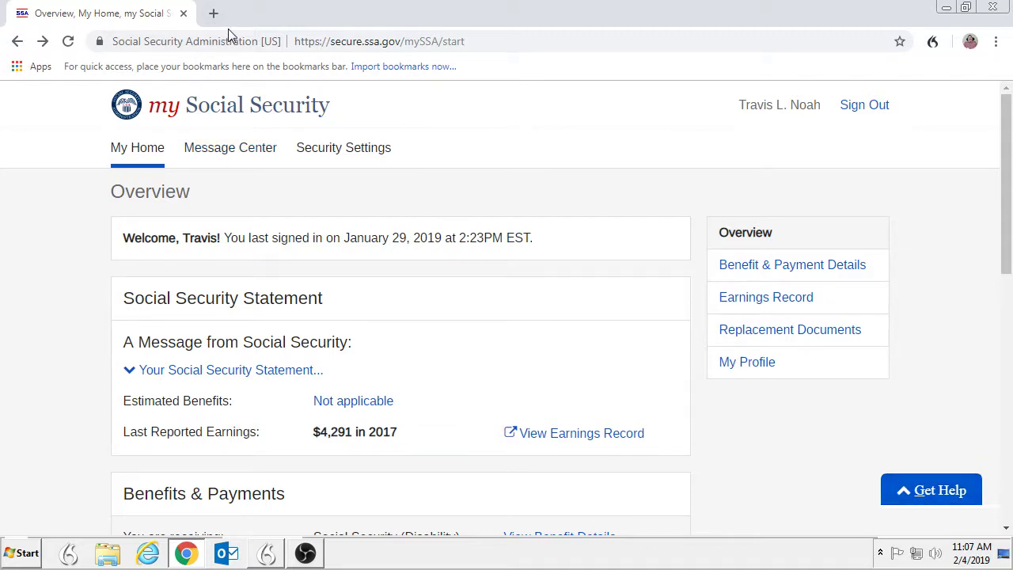
# Reopen the 12/20/2018 'Other Issue' chat transcript and read to the 2.8% COLA and $17,640.00 limit
pyautogui.click(226, 155)
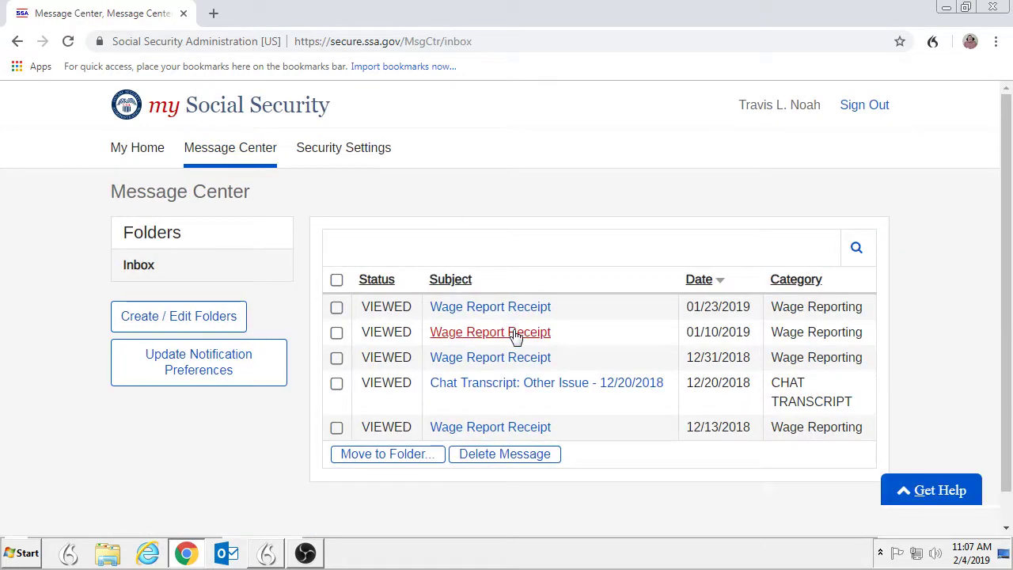
pyautogui.click(531, 383)
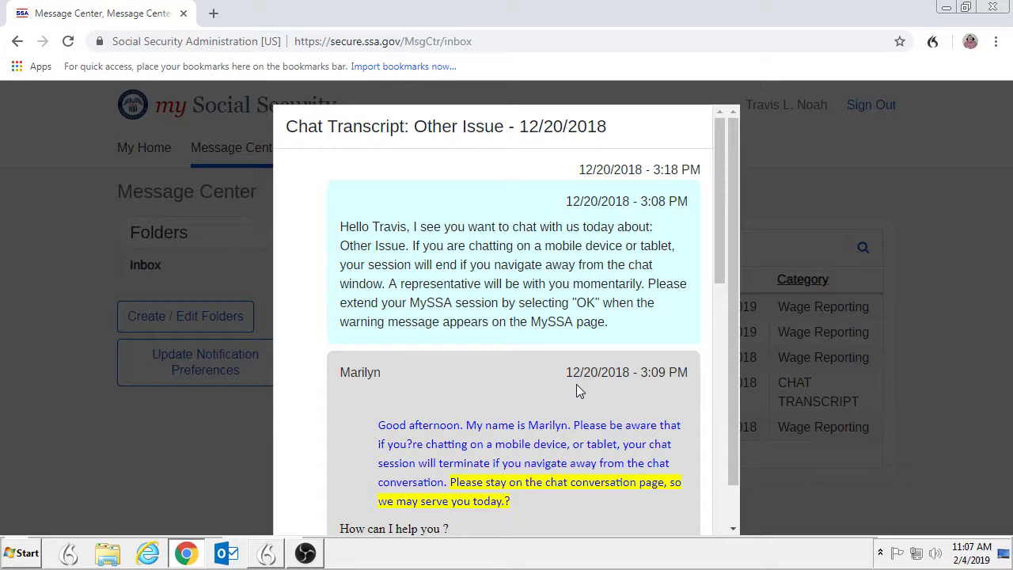
pyautogui.scroll(-2, 588, 373)
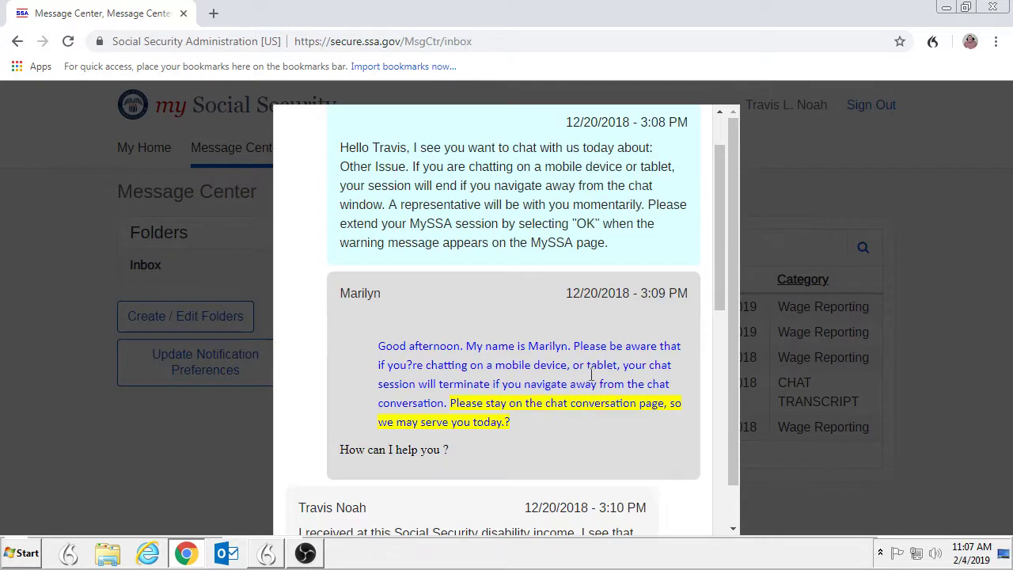
pyautogui.scroll(-1, 589, 372)
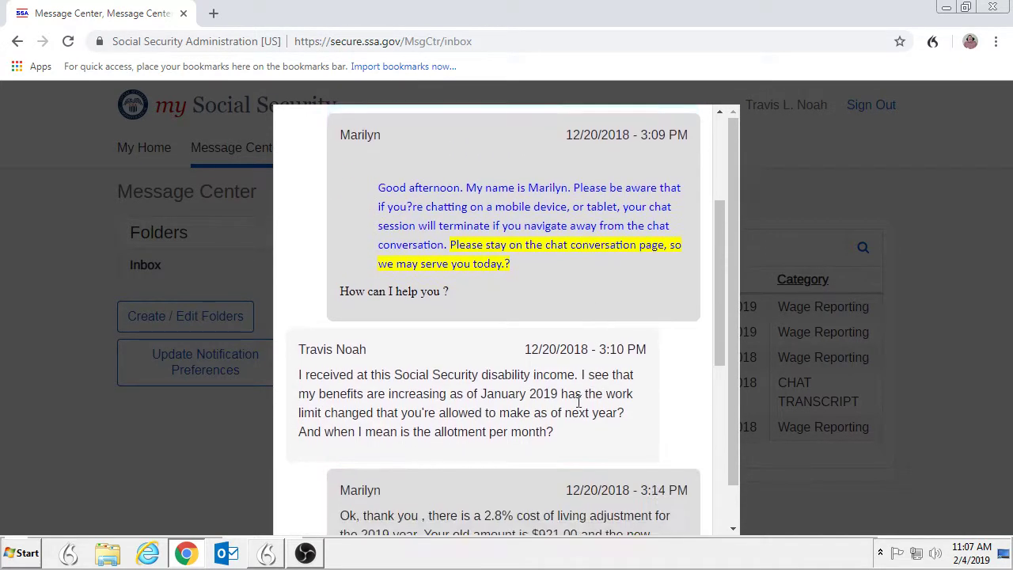
pyautogui.scroll(-1, 585, 417)
pyautogui.scroll(-4, 585, 420)
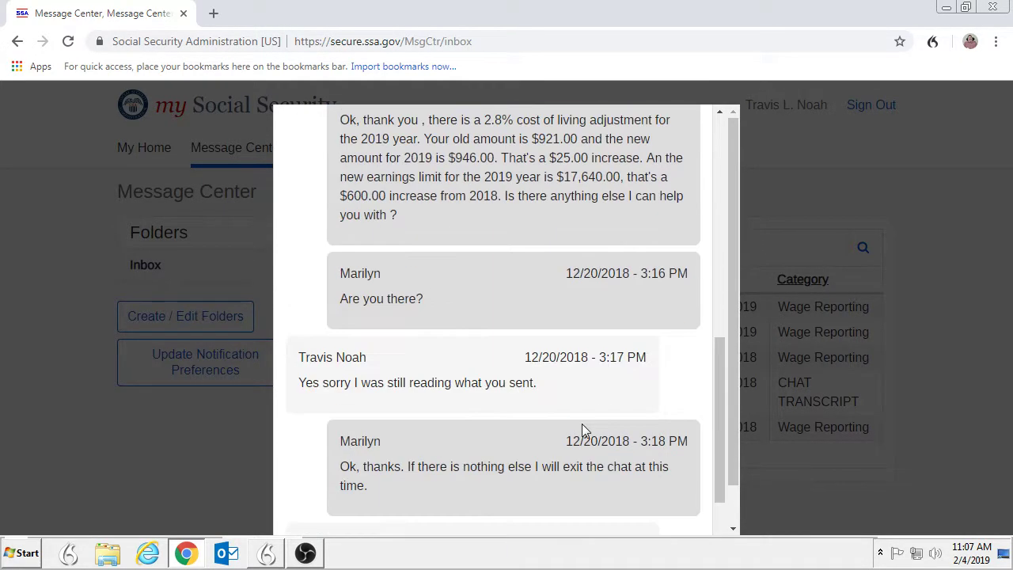
pyautogui.scroll(3, 582, 424)
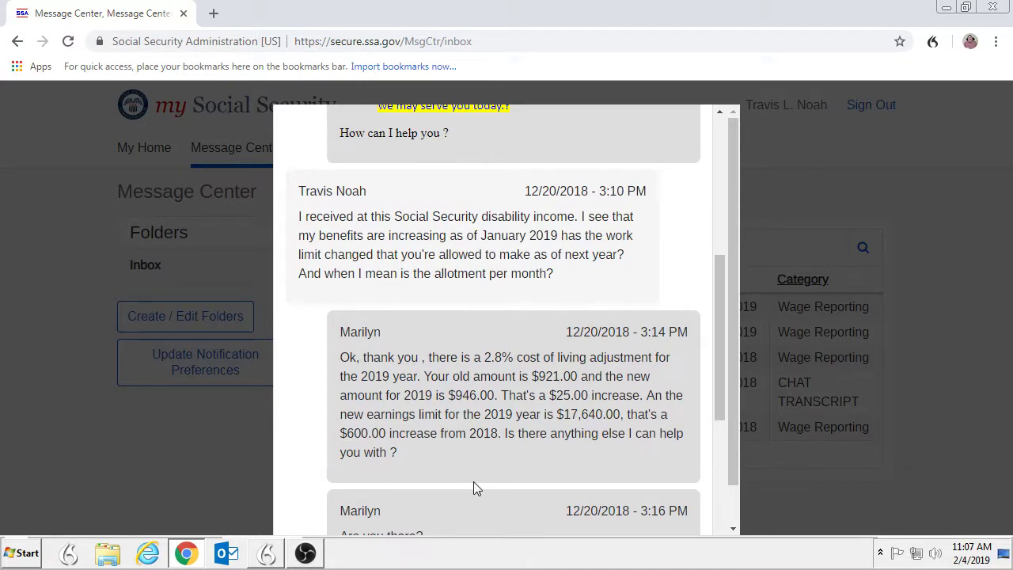